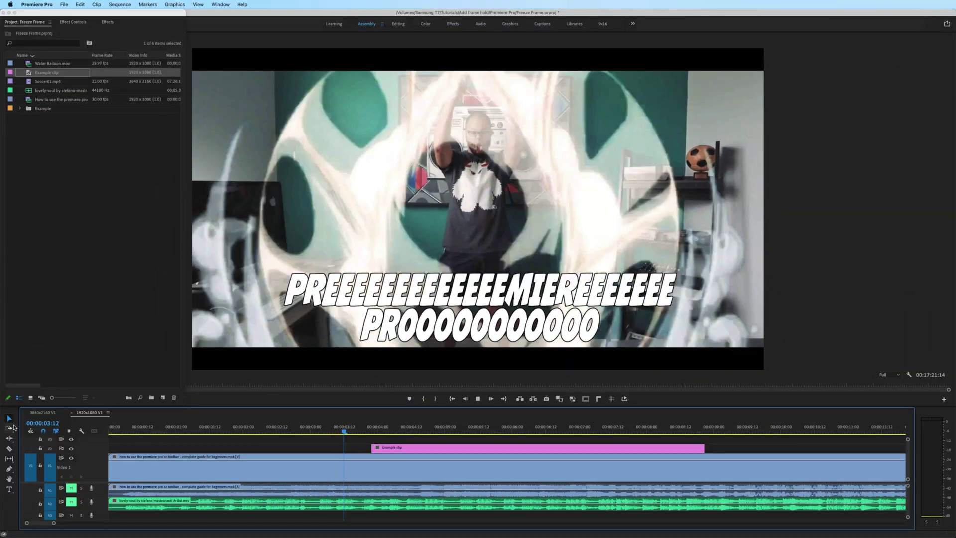
# - Move the playhead to 00:00:06:00, where the CURSORS title appears on the tutorial clip
pyautogui.moveTo(343, 429); pyautogui.dragTo(506, 435)
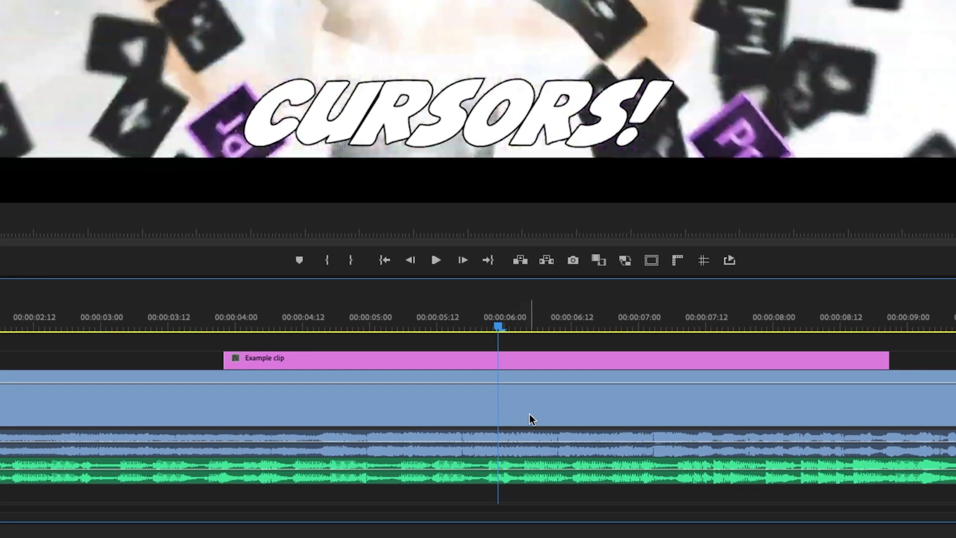
# - Insert a frame hold segment into the tutorial clip at 00:00:06:00, then stop playback and zoom to fit
pyautogui.click(531, 401)
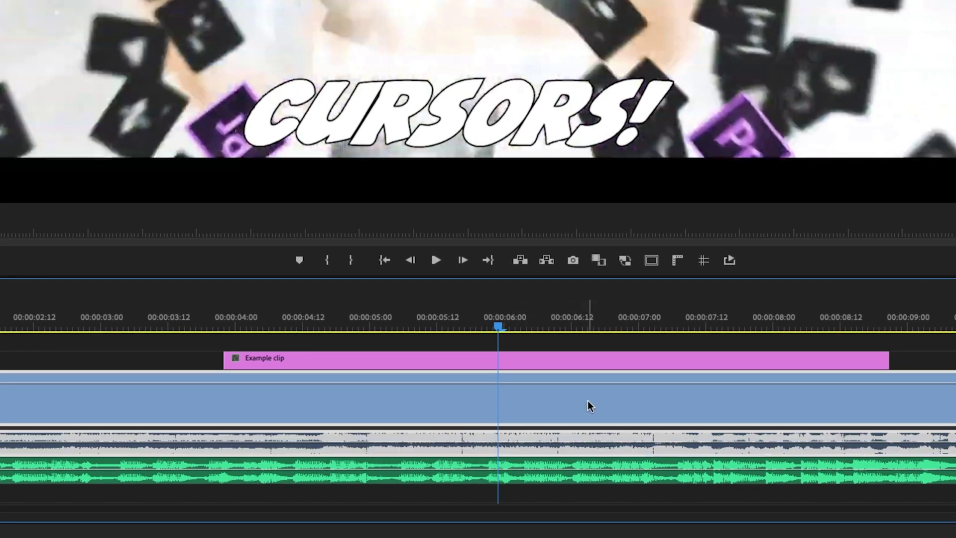
pyautogui.rightClick(513, 402)
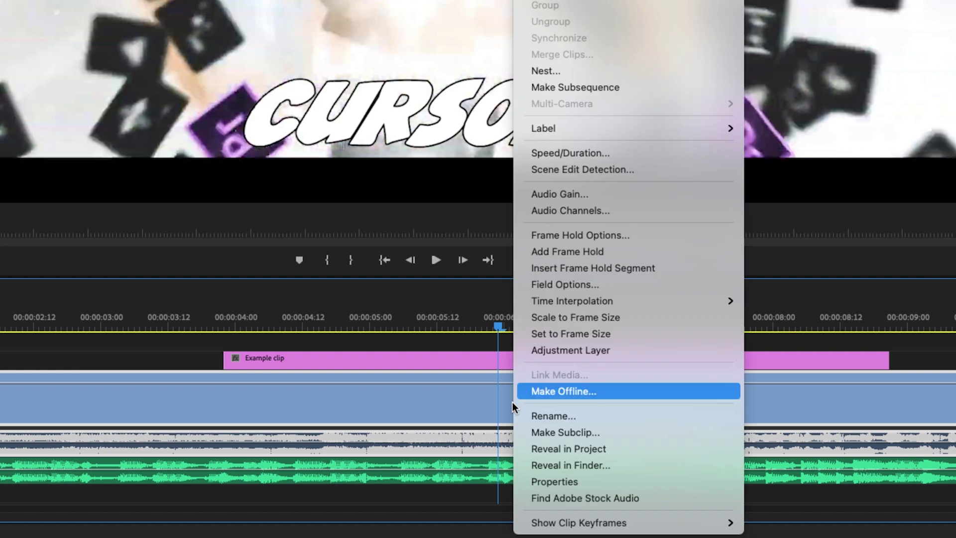
pyautogui.click(665, 270)
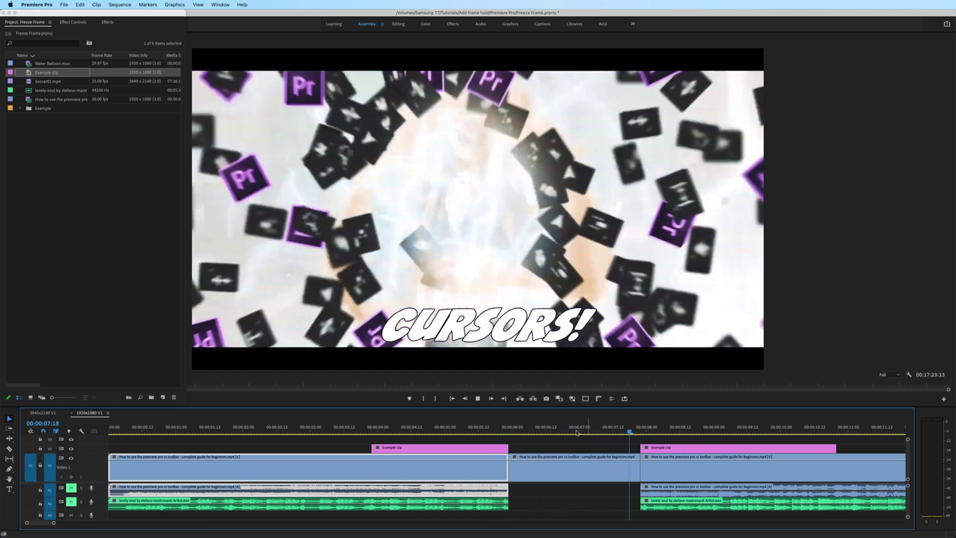
pyautogui.press('space')
pyautogui.press('\\')
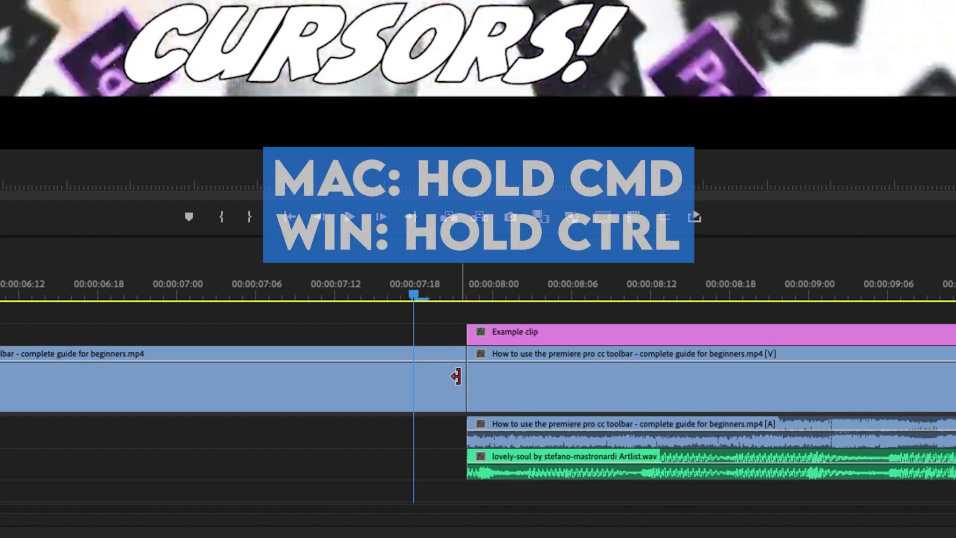
# - Ripple-trim the hold segment's end edge with Ctrl so the following clips shift without a gap
pyautogui.press('ctrl')
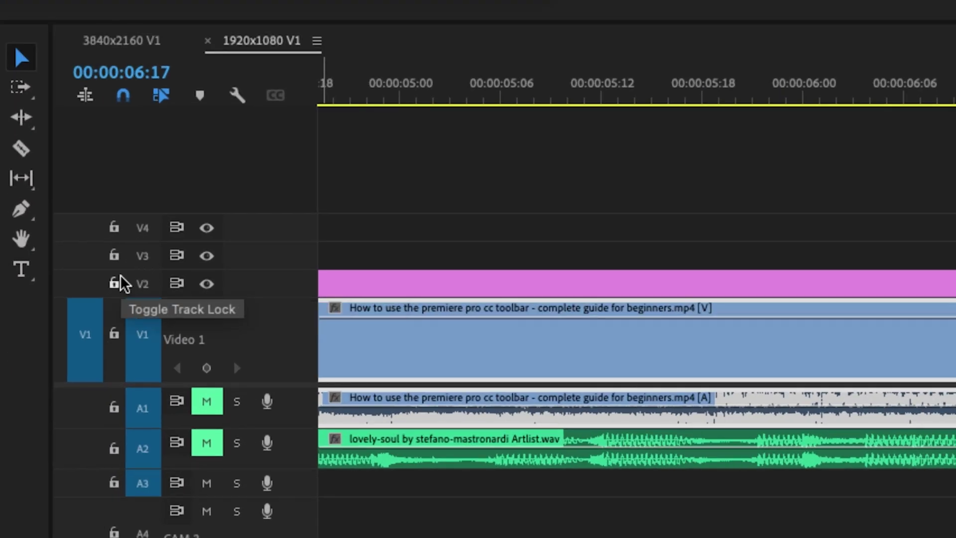
# - Lock all video and audio tracks, unlock V1 and A1, and select the V1 tutorial clip
pyautogui.keyDown('shift'); pyautogui.click(114, 284); pyautogui.keyUp('shift')
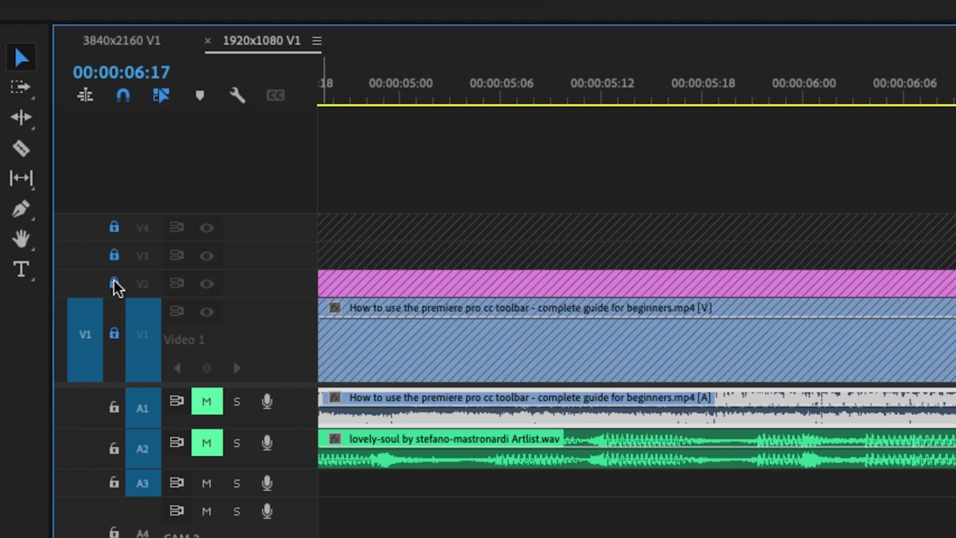
pyautogui.keyDown('shift'); pyautogui.click(115, 420); pyautogui.keyUp('shift')
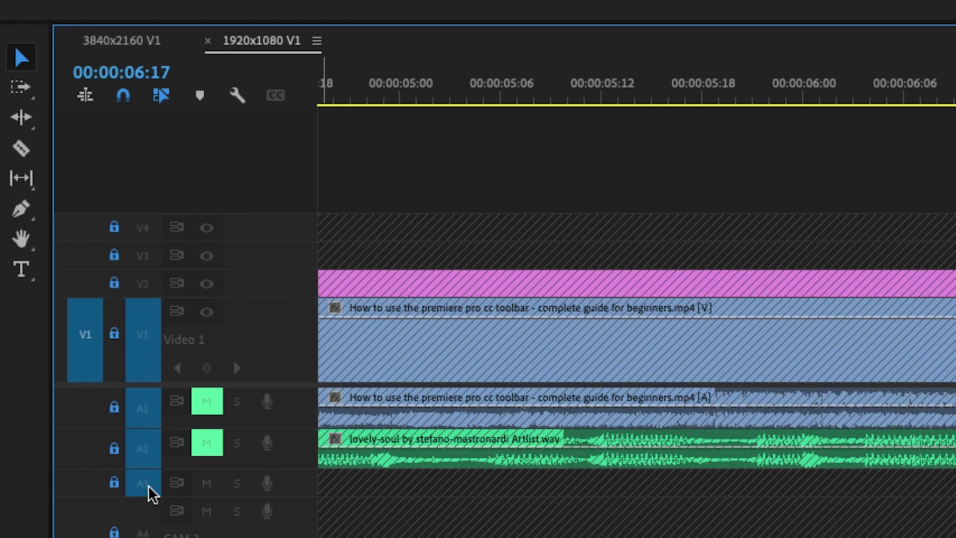
pyautogui.click(114, 333)
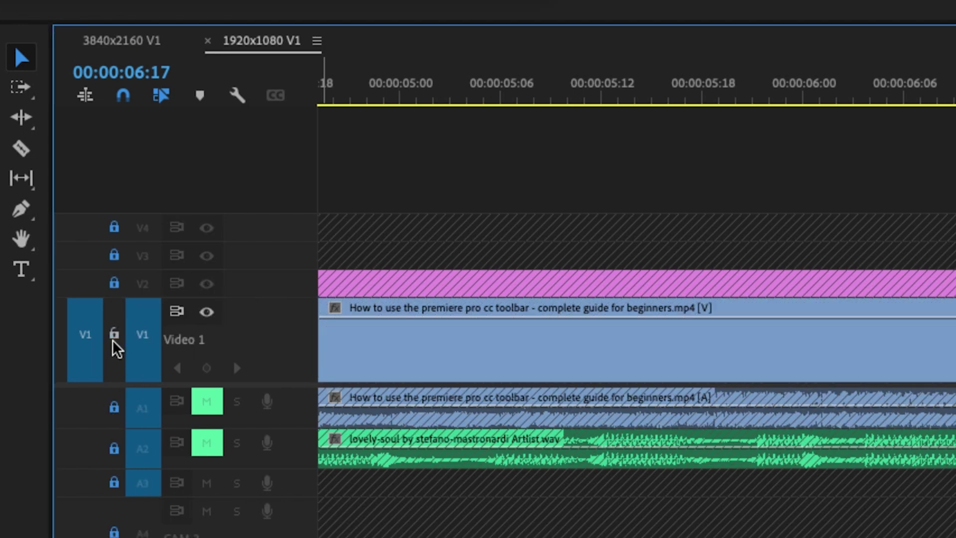
pyautogui.click(114, 407)
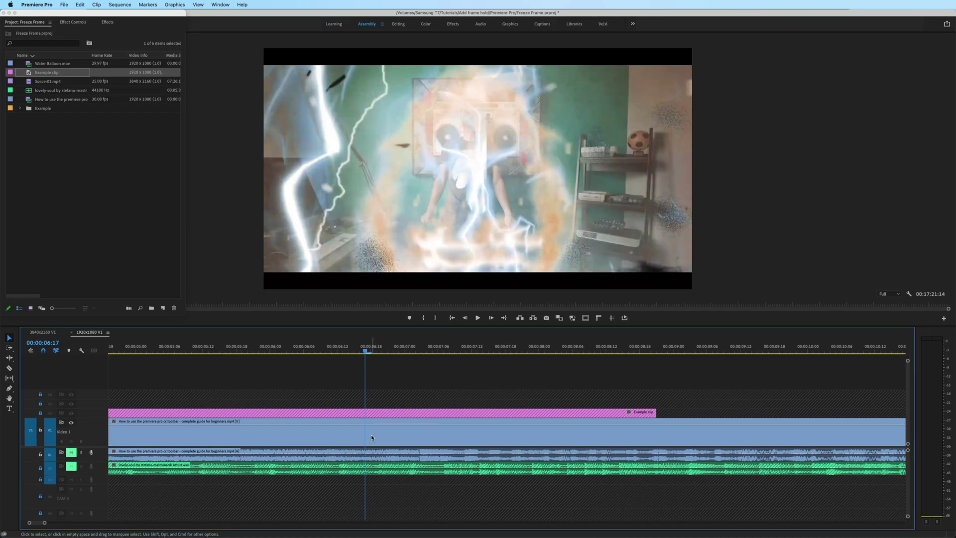
pyautogui.click(371, 437)
# - Insert a frame hold on the V1 tutorial clip at 00:00:06:17, zoom to fit, and unlock all tracks
pyautogui.rightClick(367, 435)
pyautogui.click(419, 404)
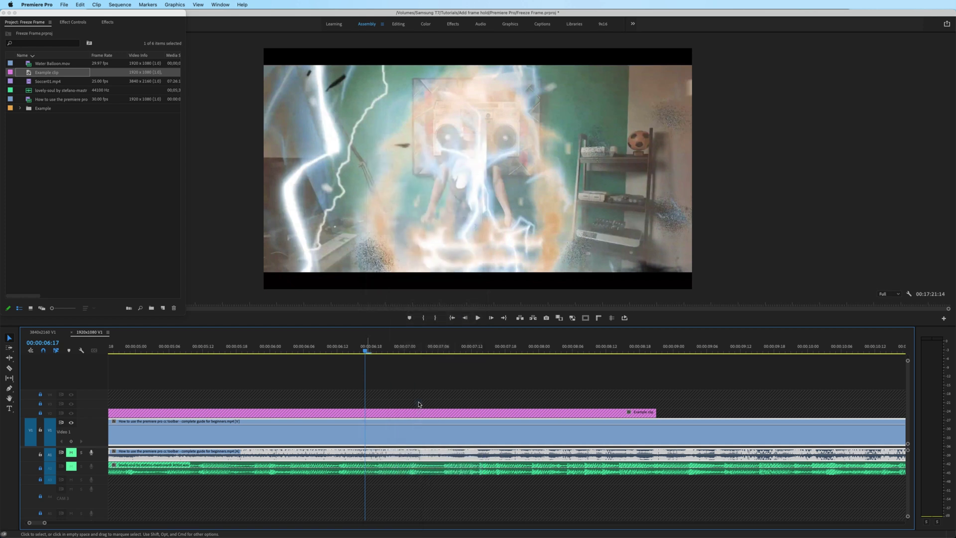
pyautogui.press('\\')
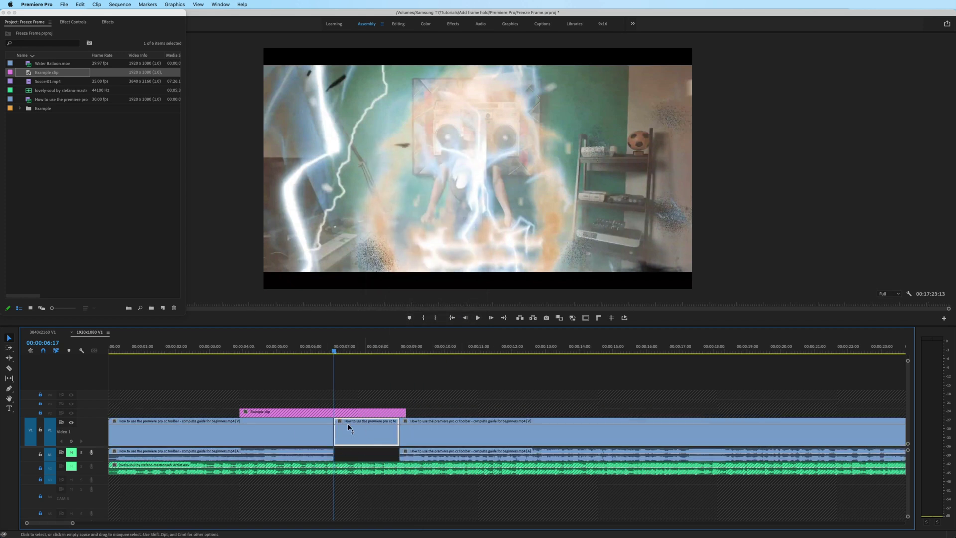
pyautogui.keyDown('shift'); pyautogui.click(41, 413); pyautogui.keyUp('shift')
pyautogui.keyDown('shift'); pyautogui.click(40, 468); pyautogui.keyUp('shift')
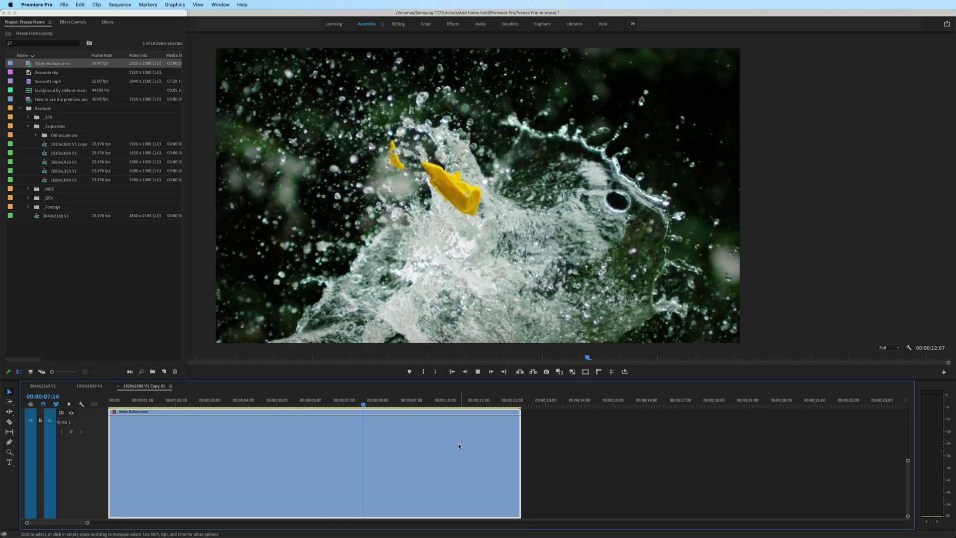
# - Set the Water Balloon.mov clip's speed to 1971.29% in Speed/Duration
pyautogui.rightClick(179, 428)
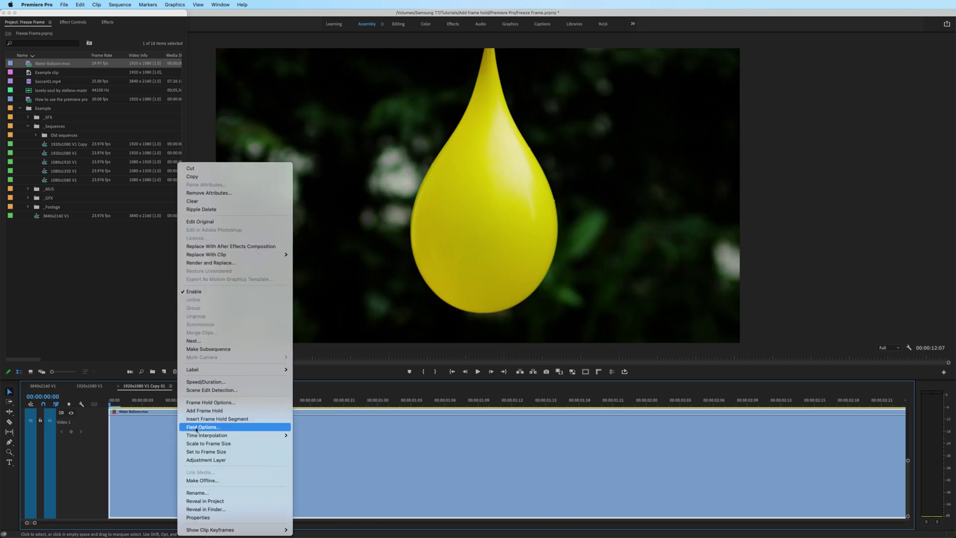
pyautogui.click(249, 382)
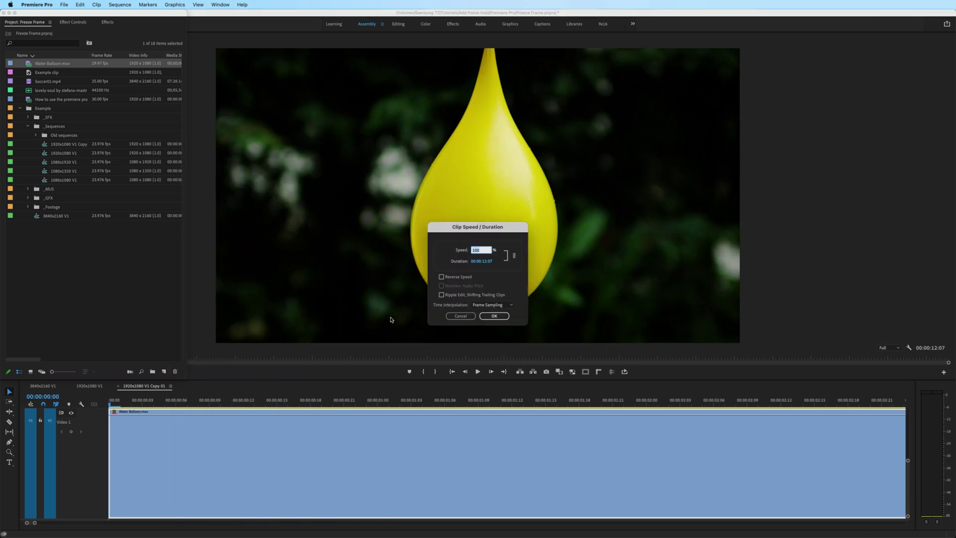
pyautogui.press('Return')
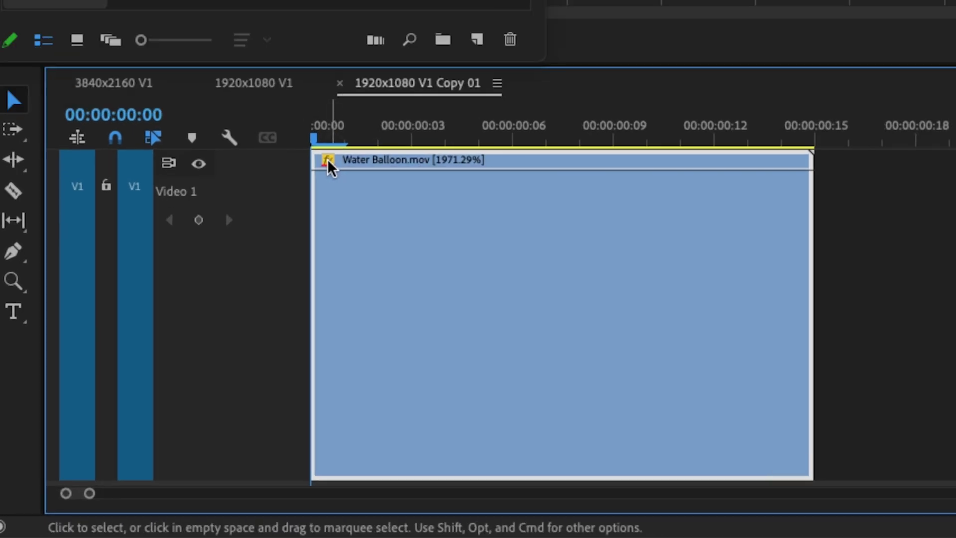
# - Show the clip's Time Remapping speed line on the timeline
pyautogui.rightClick(328, 160)
pyautogui.moveTo(396, 245)
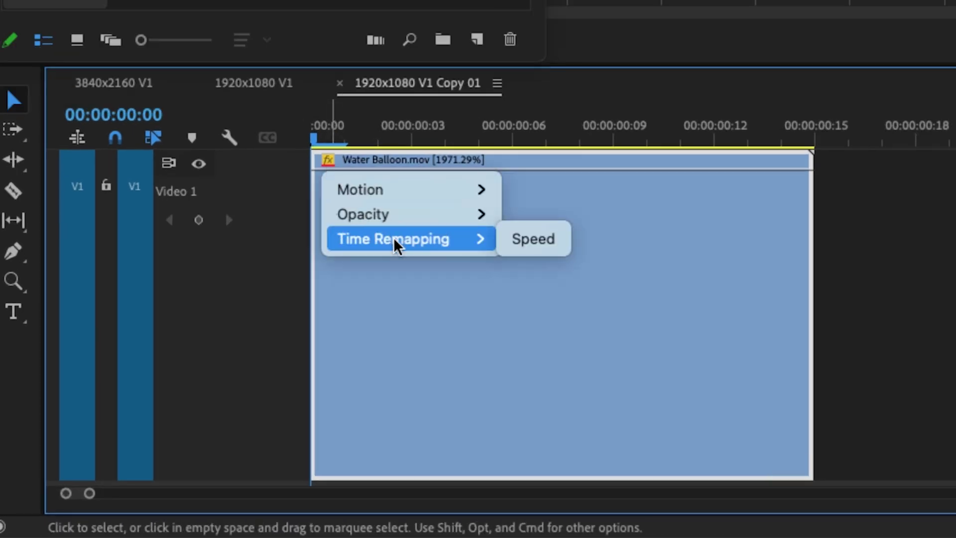
pyautogui.click(532, 239)
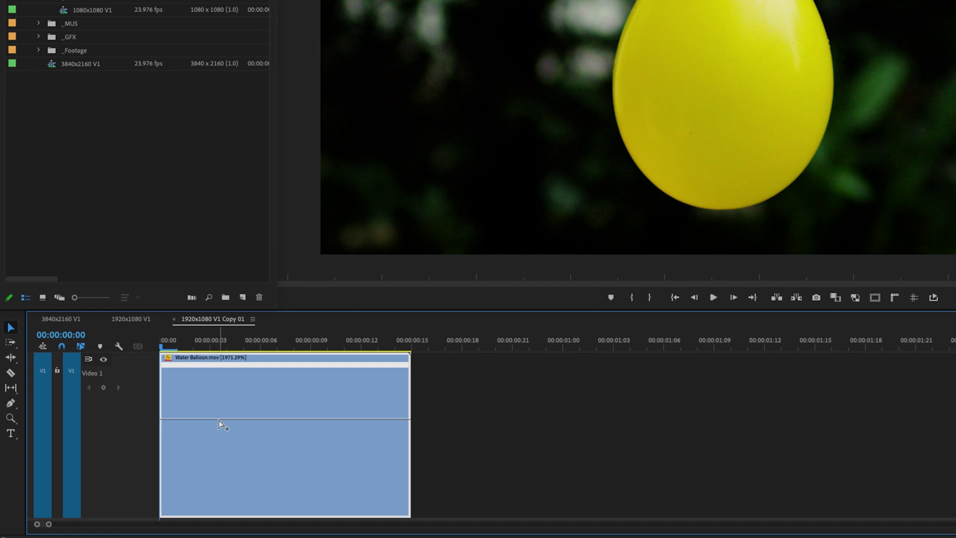
# - Add speed keyframes before and at the balloon burst, drag the middle down to 1%, and play back
pyautogui.keyDown('ctrl'); pyautogui.click(210, 419); pyautogui.keyUp('ctrl')
pyautogui.moveTo(210, 348); pyautogui.dragTo(311, 349)
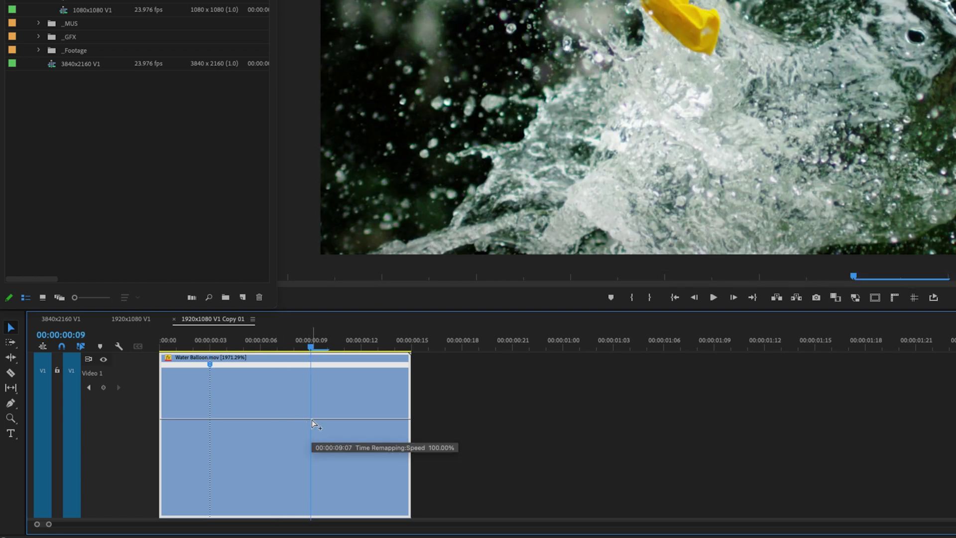
pyautogui.keyDown('ctrl'); pyautogui.click(312, 420); pyautogui.keyUp('ctrl')
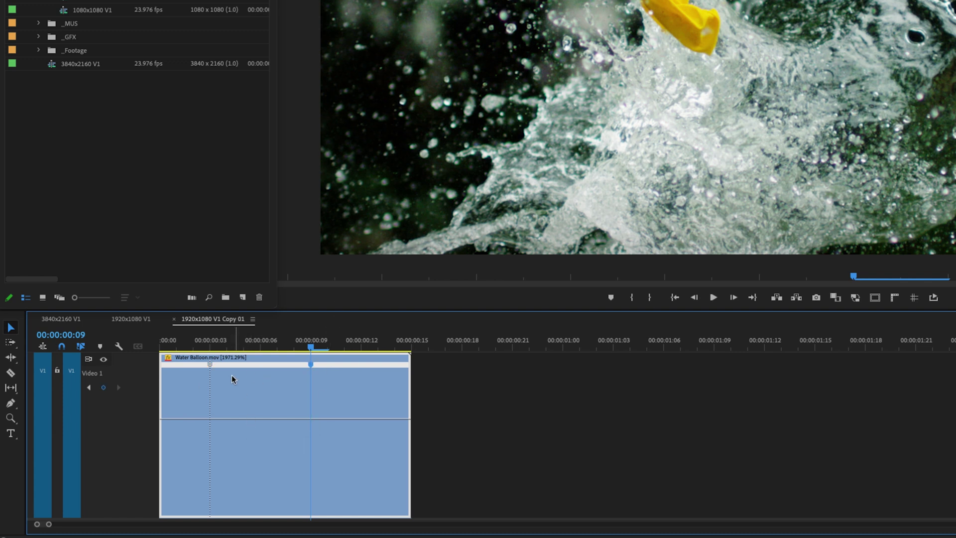
pyautogui.moveTo(247, 422); pyautogui.dragTo(259, 532)
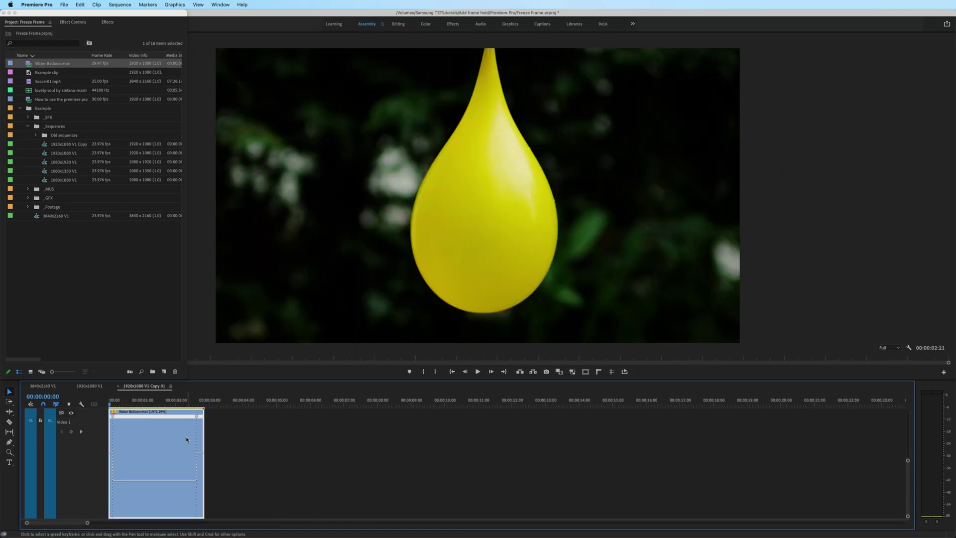
pyautogui.press('space')
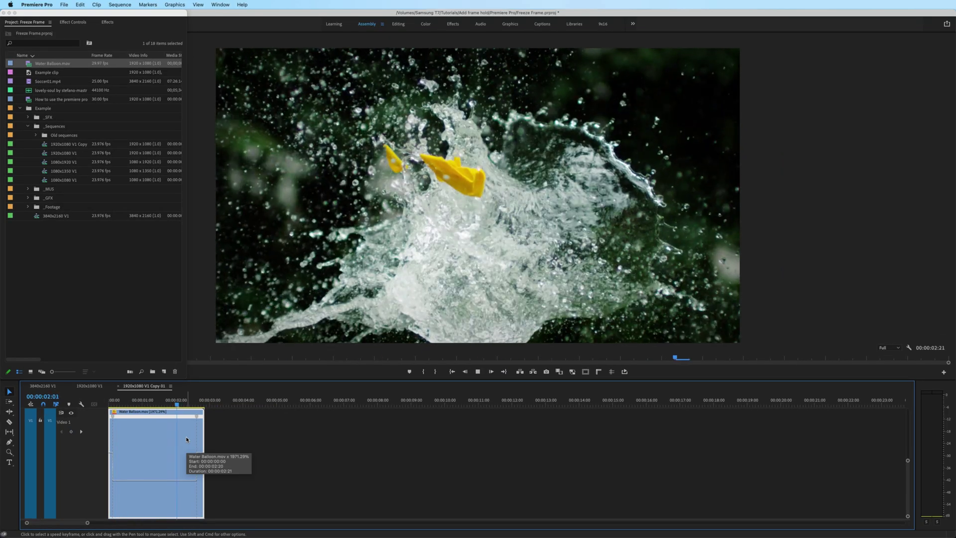
pyautogui.click(124, 404)
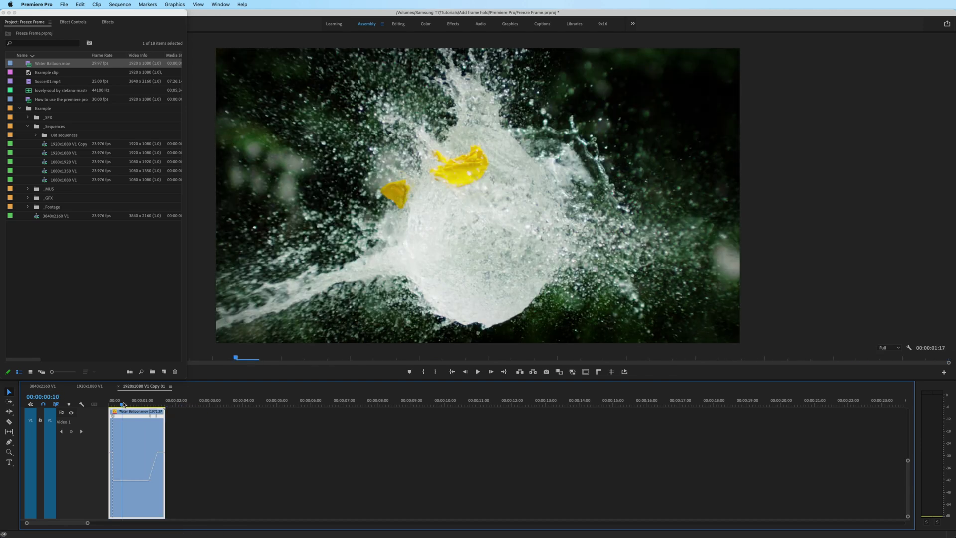
# - Step to 00:00:00:14 and insert a frame hold segment freezing the balloon mid-splash
pyautogui.press('=')
pyautogui.press('=')
pyautogui.press('=')
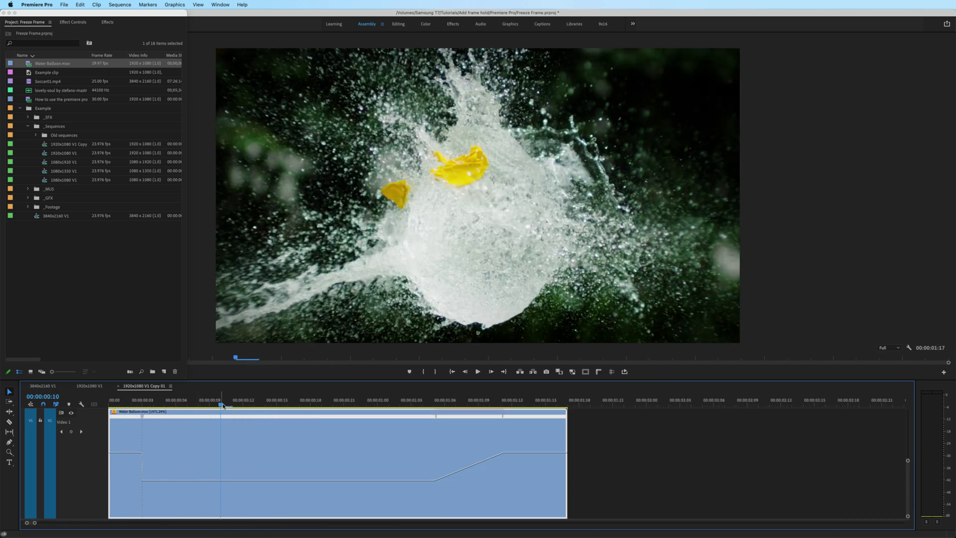
pyautogui.press('Right')
pyautogui.press('Right')
pyautogui.press('Right')
pyautogui.press('Right')
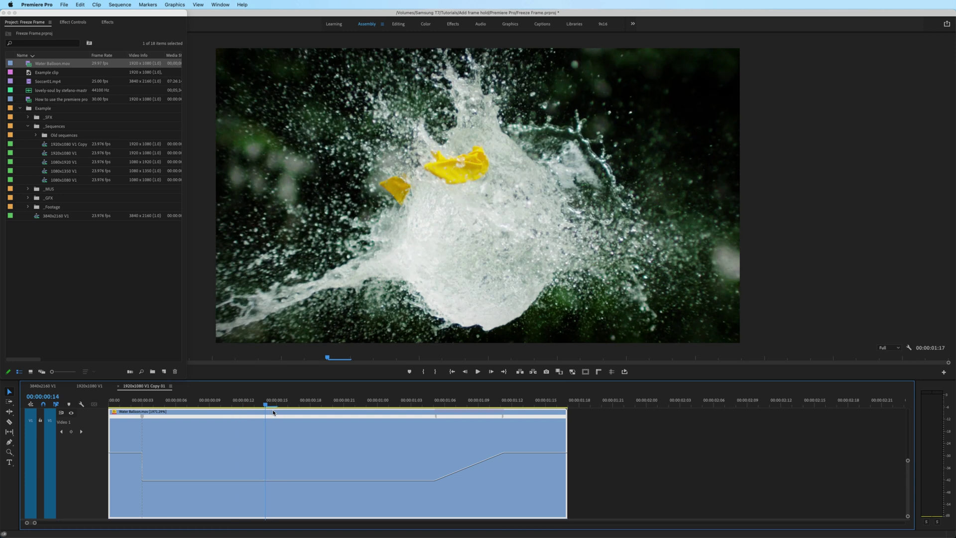
pyautogui.rightClick(280, 438)
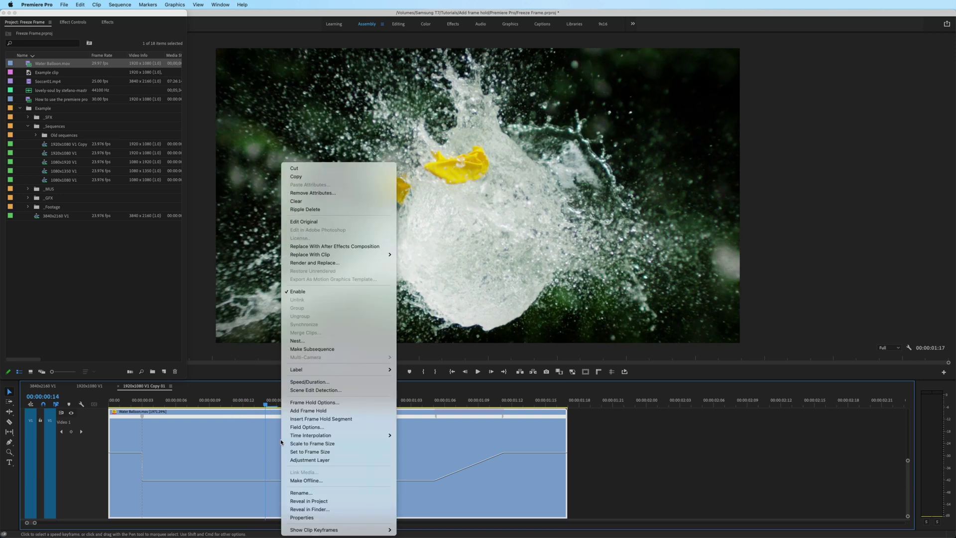
pyautogui.click(317, 419)
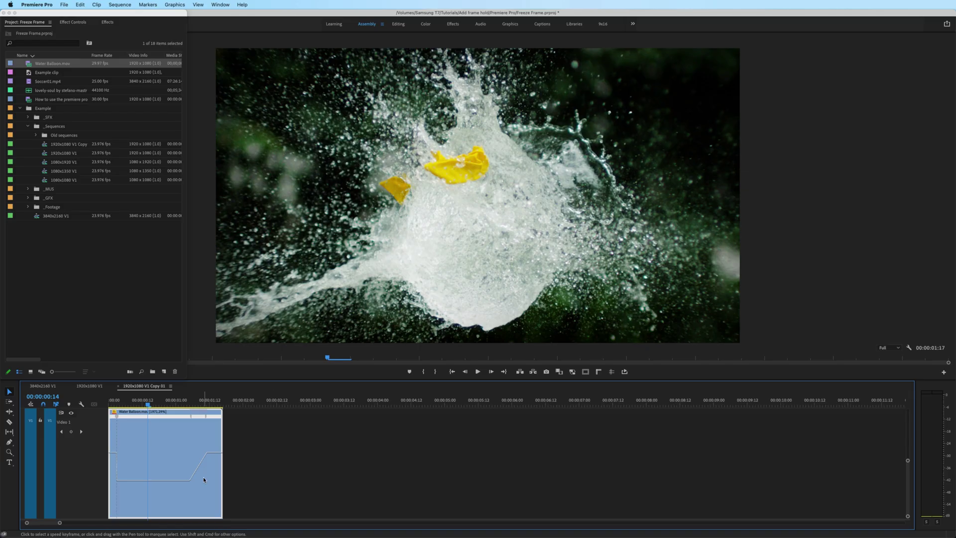
pyautogui.press('=')
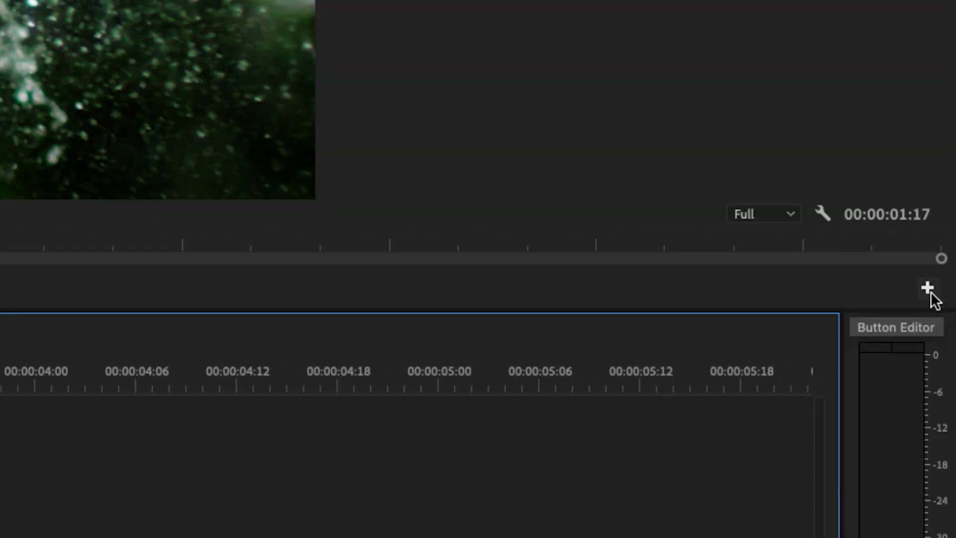
# - Add the Export Frame camera button to the program monitor's button bar via the Button Editor
pyautogui.click(929, 291)
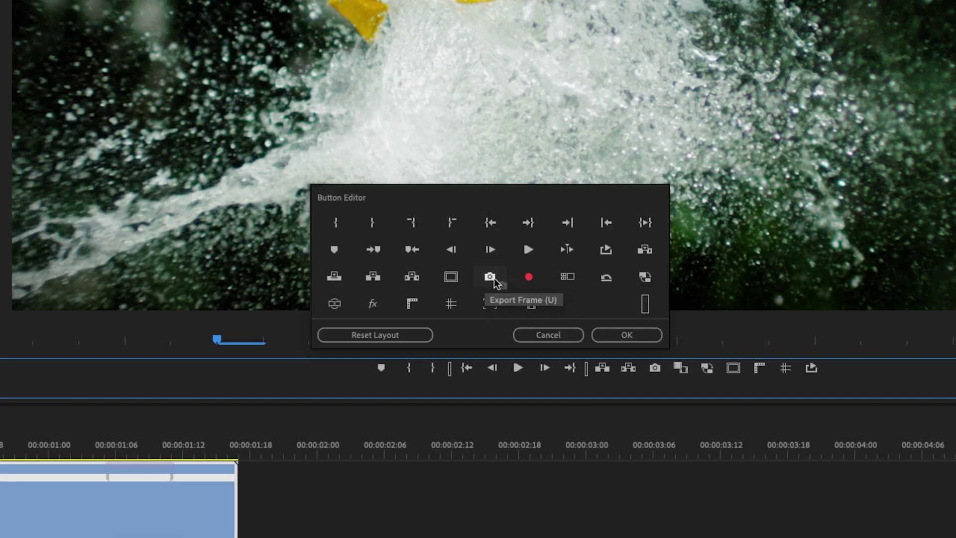
pyautogui.moveTo(637, 337)
pyautogui.mouseDown()
pyautogui.moveTo(680, 363)
pyautogui.moveTo(653, 368)
pyautogui.mouseUp()
pyautogui.click(615, 334)
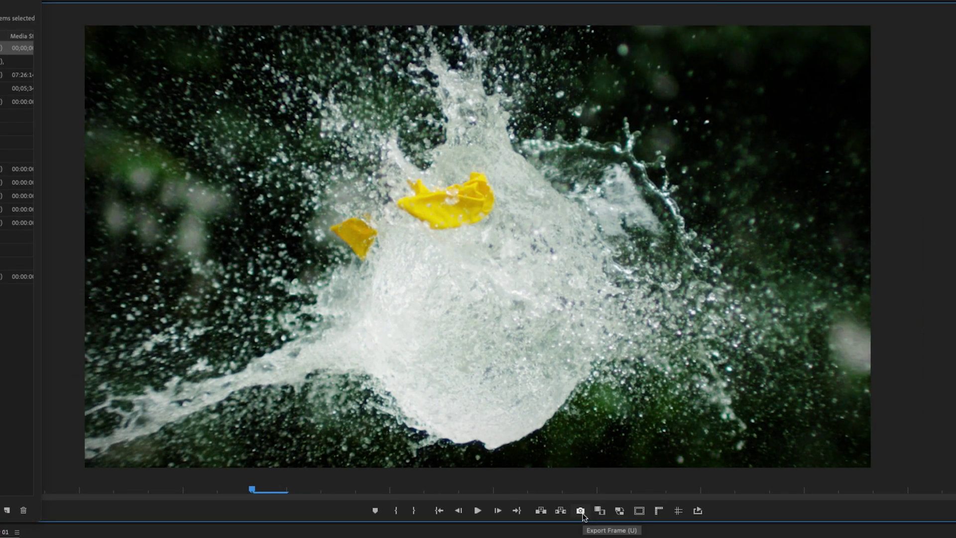
# - Export the current frame as a PNG named Balloon, toggling Import into project
pyautogui.click(580, 510)
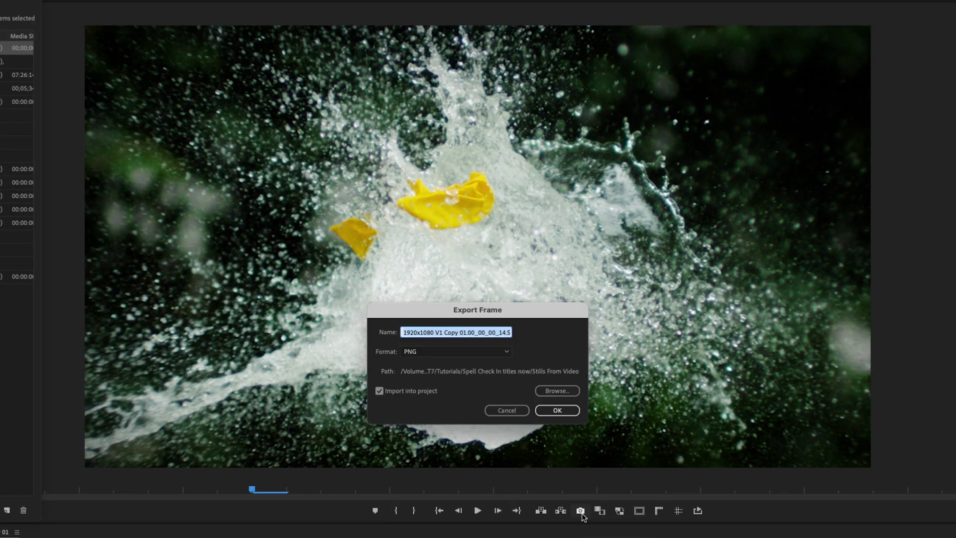
pyautogui.write('Balloon')
pyautogui.click(440, 354)
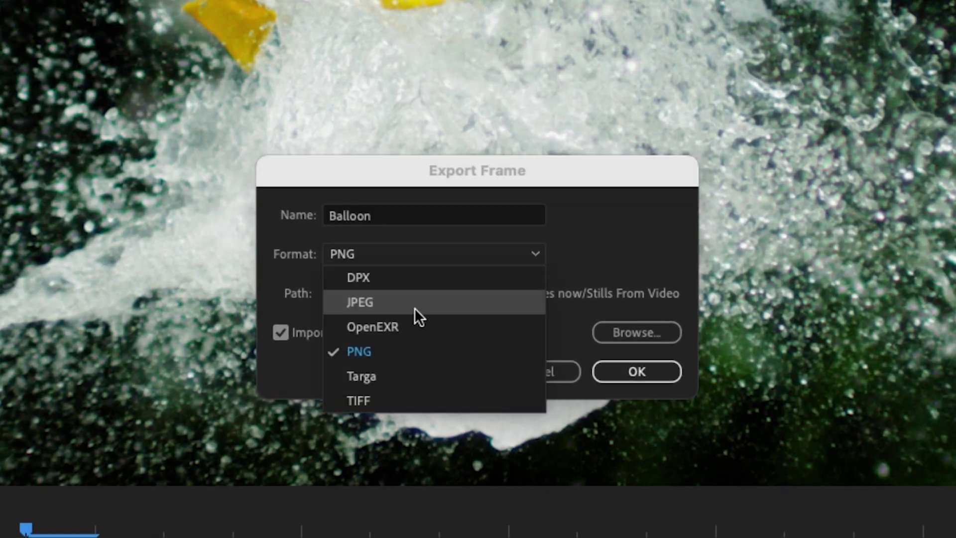
pyautogui.click(420, 345)
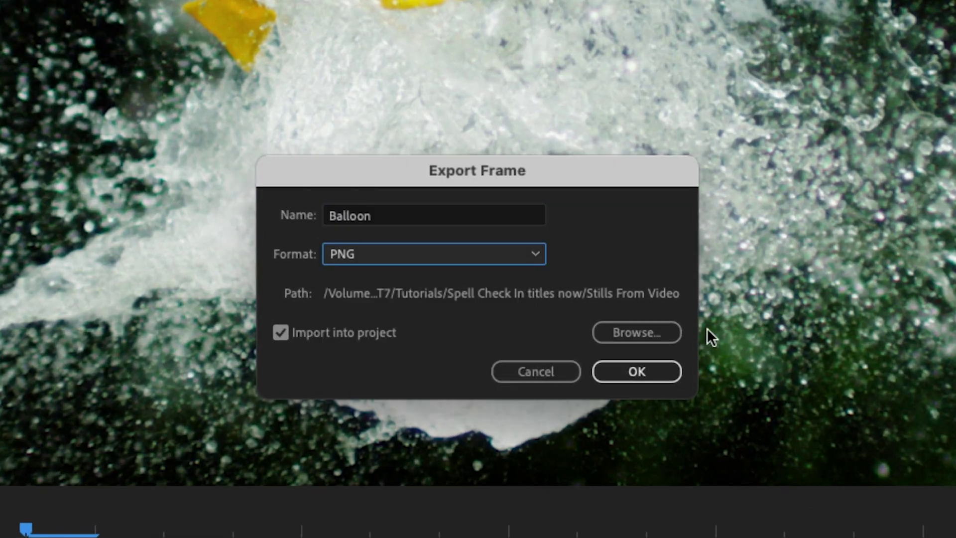
pyautogui.click(280, 333)
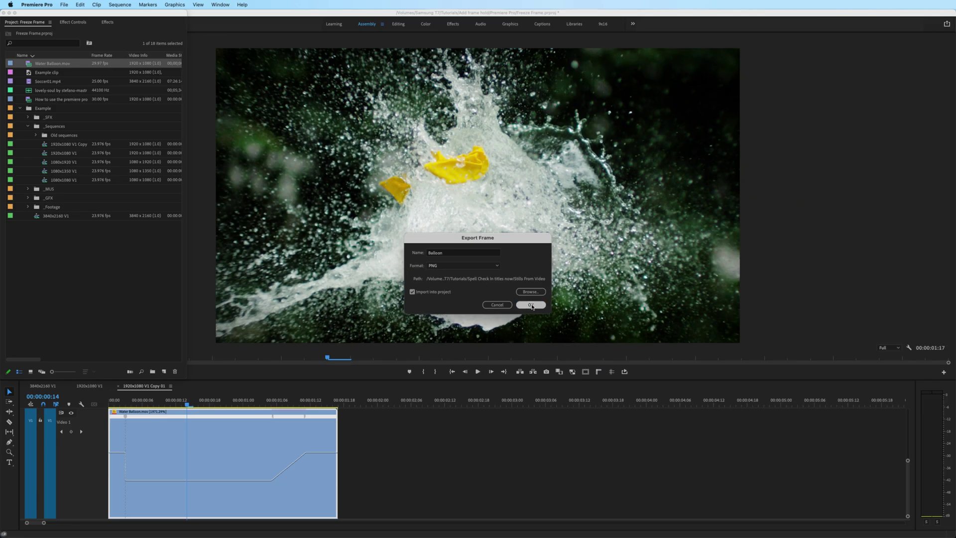
pyautogui.click(637, 372)
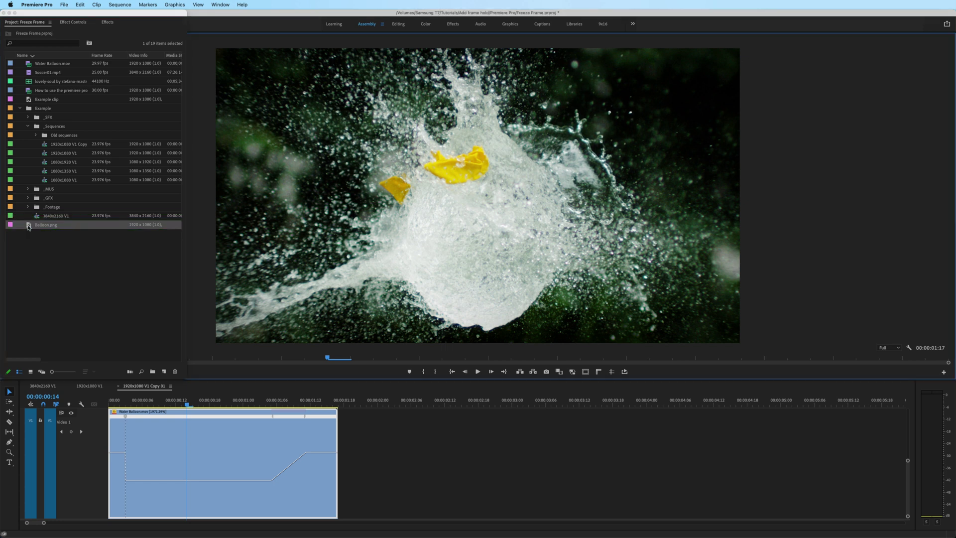
# - Insert Balloon.png onto V1 at the playhead, after the first Water Balloon clip part
pyautogui.moveTo(32, 226); pyautogui.dragTo(59, 235)
pyautogui.moveTo(171, 294); pyautogui.dragTo(190, 444)
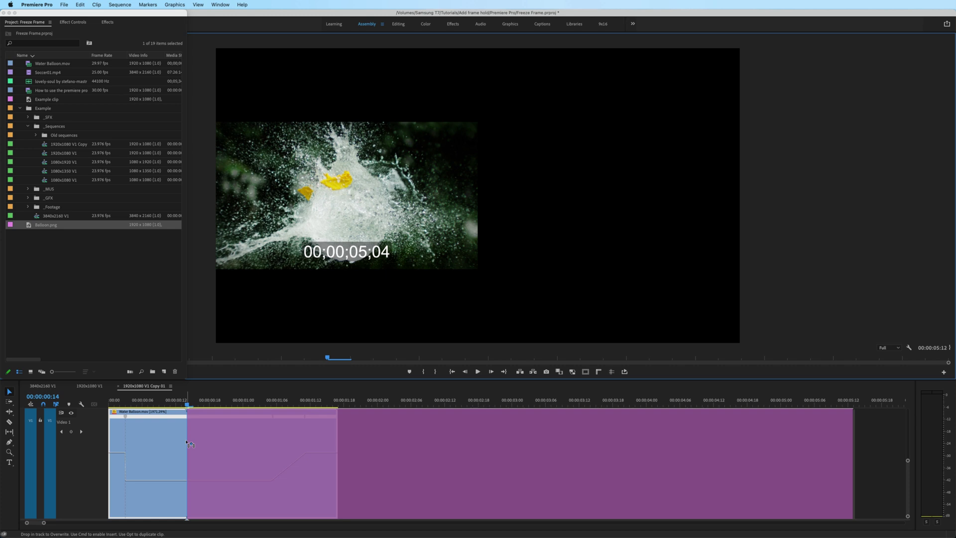
pyautogui.moveTo(187, 442); pyautogui.dragTo(187, 442)
pyautogui.press('super')
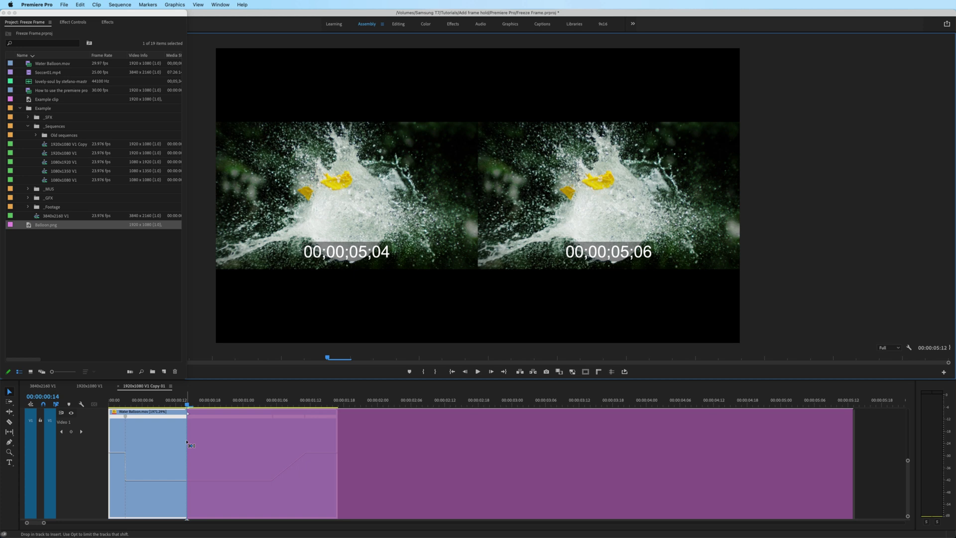
pyautogui.moveTo(188, 443); pyautogui.dragTo(186, 440)
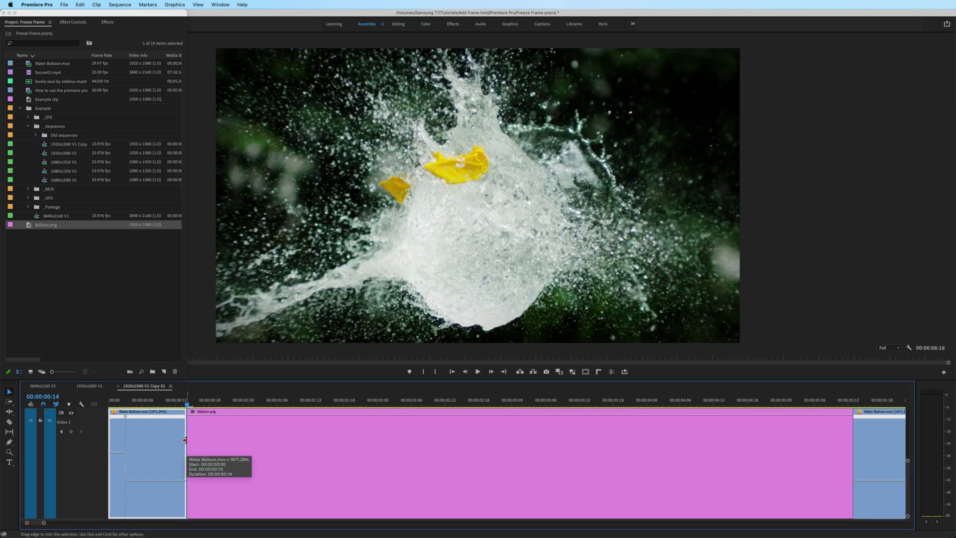
# - Ripple-trim the Balloon.png still to a brief hold and return the playhead to the start
pyautogui.press('-')
pyautogui.press('-')
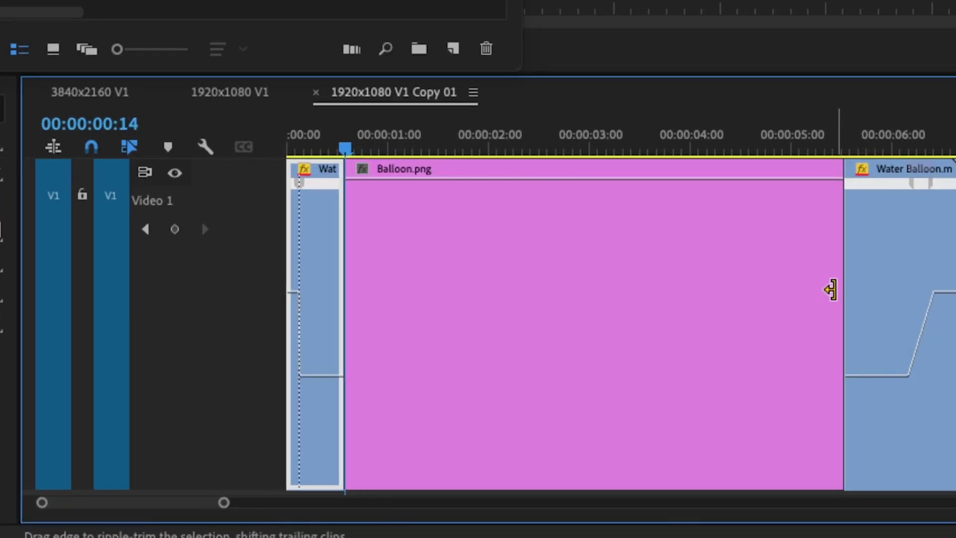
pyautogui.moveTo(831, 289); pyautogui.dragTo(395, 314)
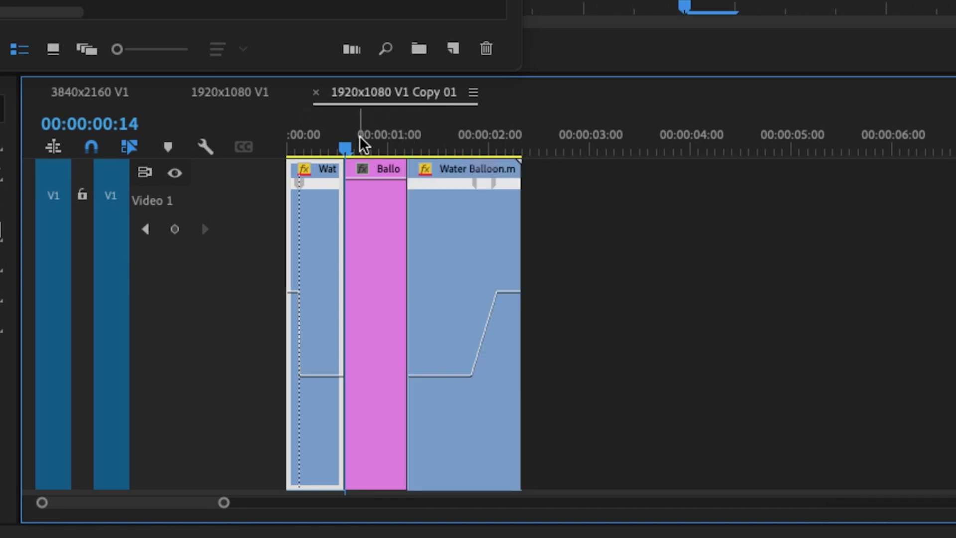
pyautogui.press('=')
pyautogui.press('=')
pyautogui.press('Home')
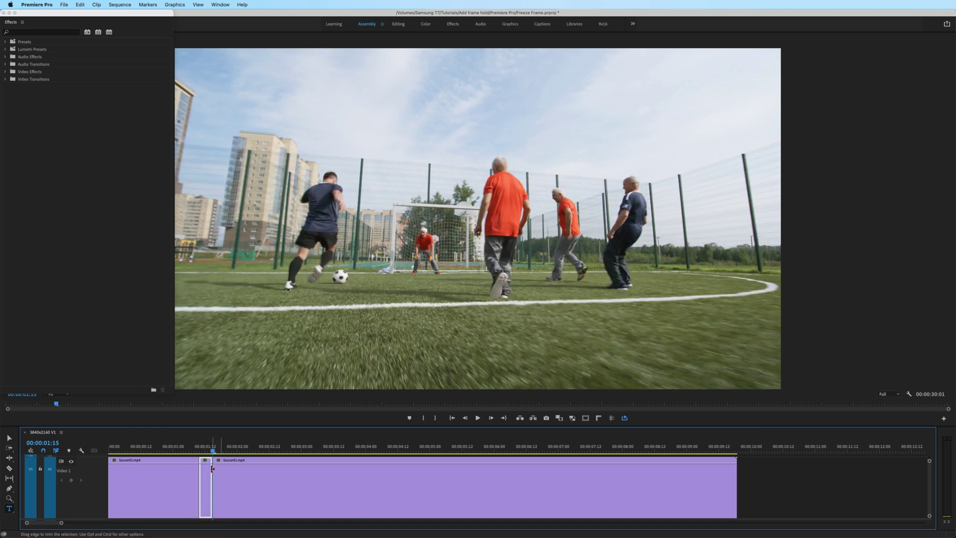
# - Add a frame hold to Soccer01.mp4 a few frames past the playhead
pyautogui.click(247, 484)
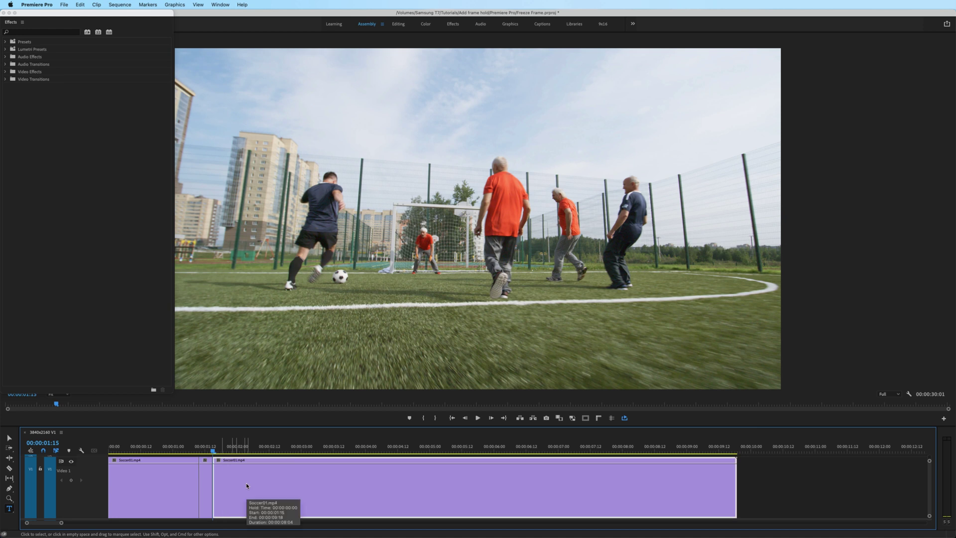
pyautogui.hotkey('shift', 'Right')
pyautogui.rightClick(247, 486)
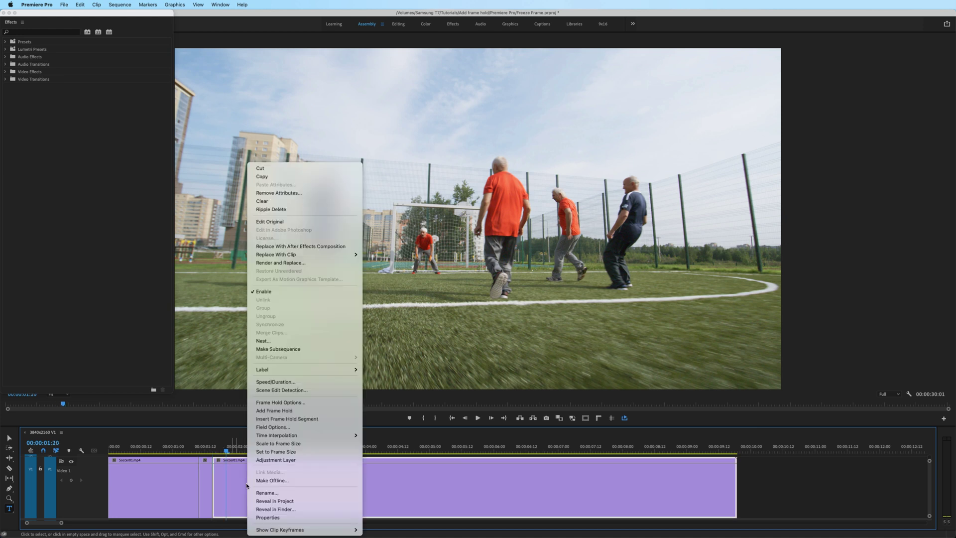
pyautogui.click(295, 411)
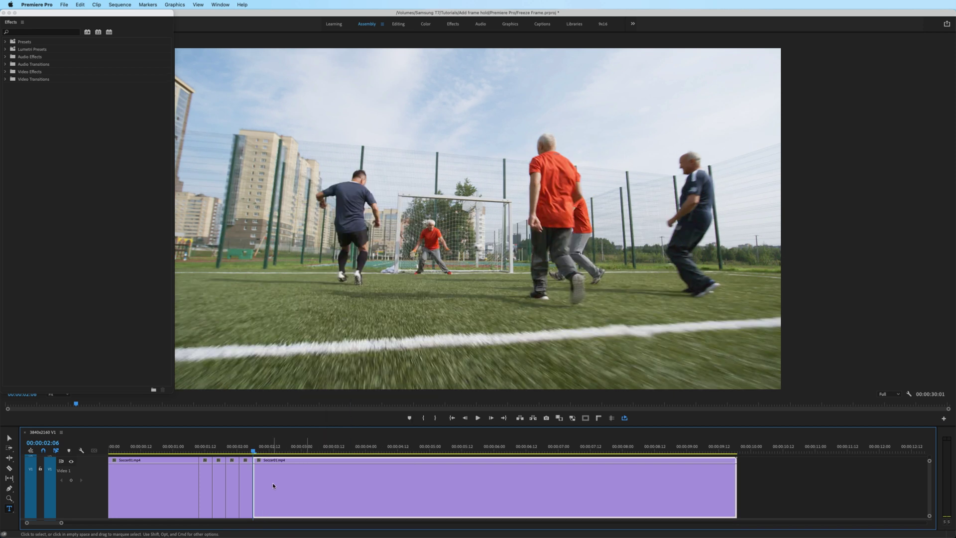
# - Uncheck Hold On in the long Soccer01 clip's Frame Hold Options
pyautogui.rightClick(293, 488)
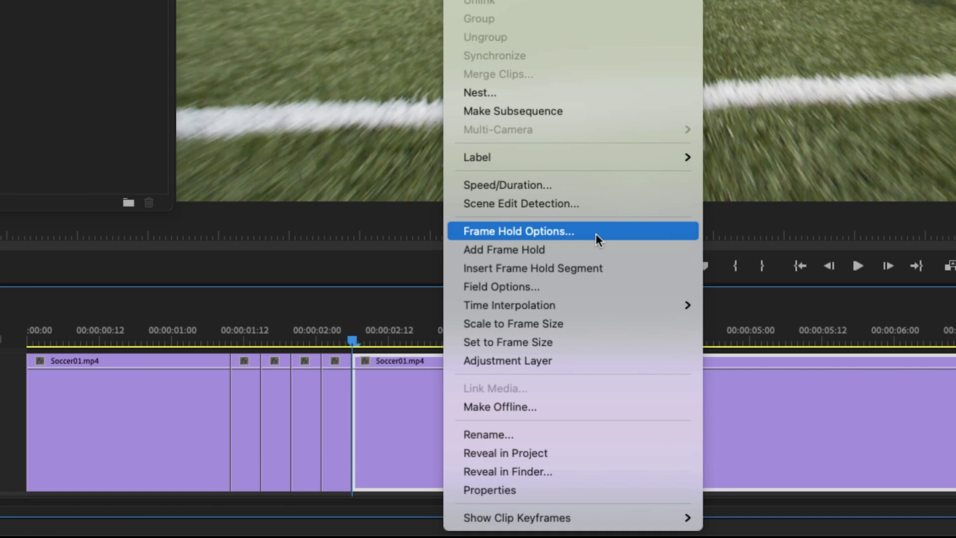
pyautogui.click(595, 234)
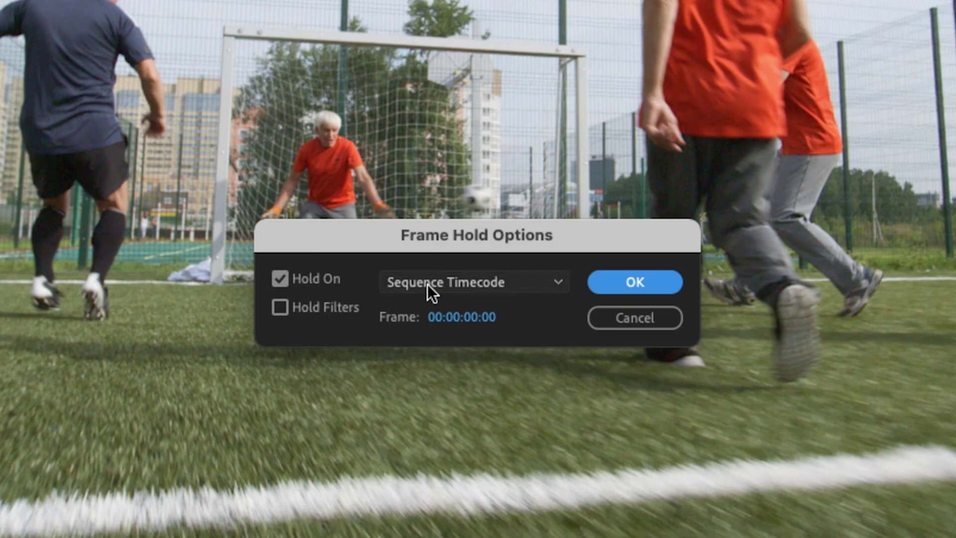
pyautogui.click(428, 284)
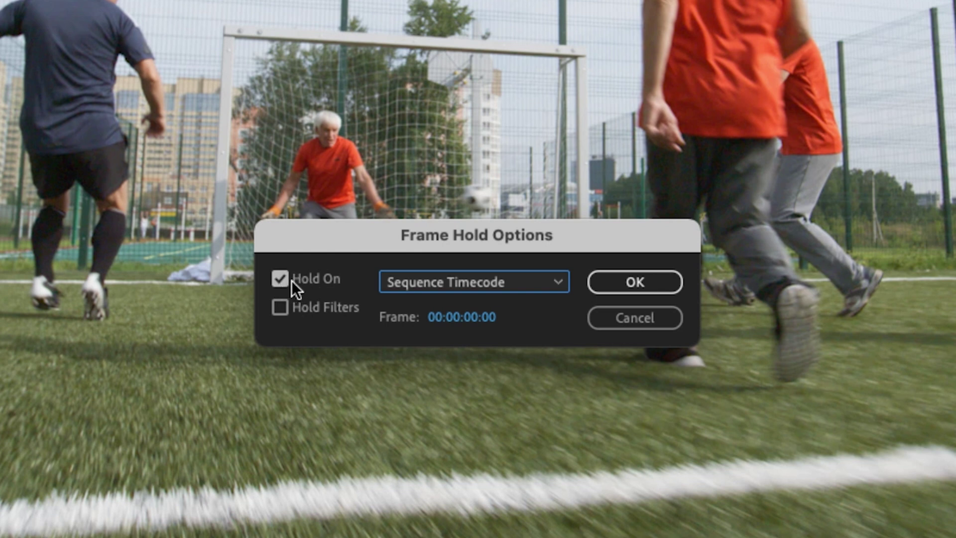
pyautogui.click(281, 279)
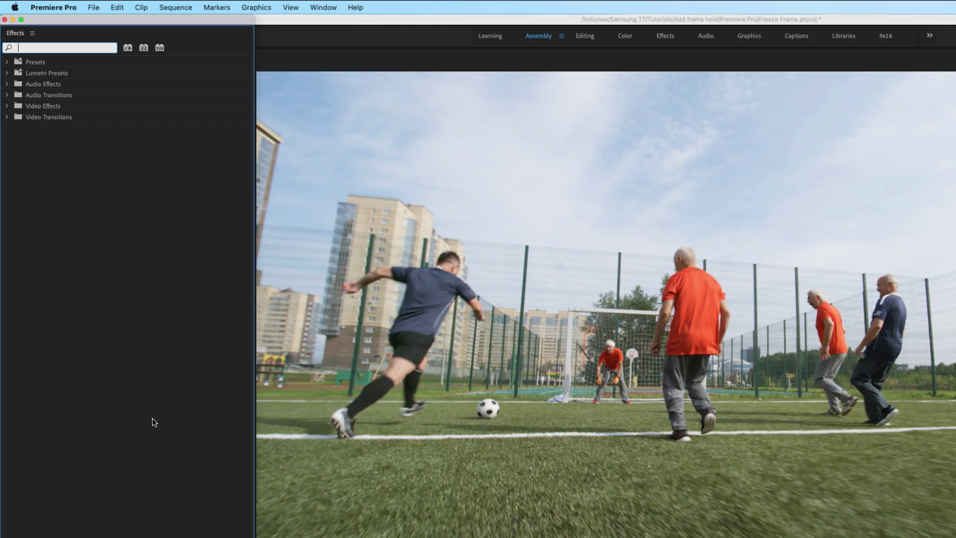
# - Search the Effects panel for 'dip' and bring up the list of panels
pyautogui.write('dip')
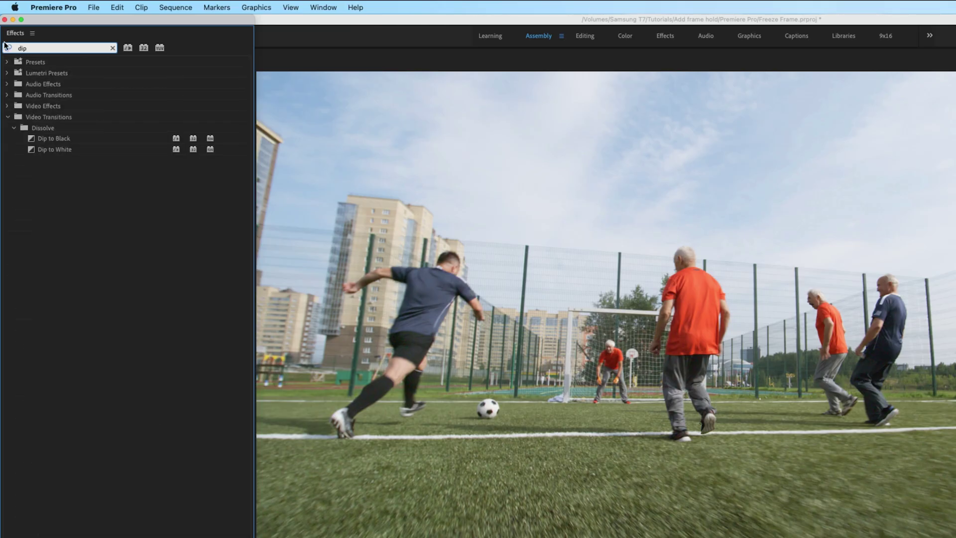
pyautogui.click(323, 7)
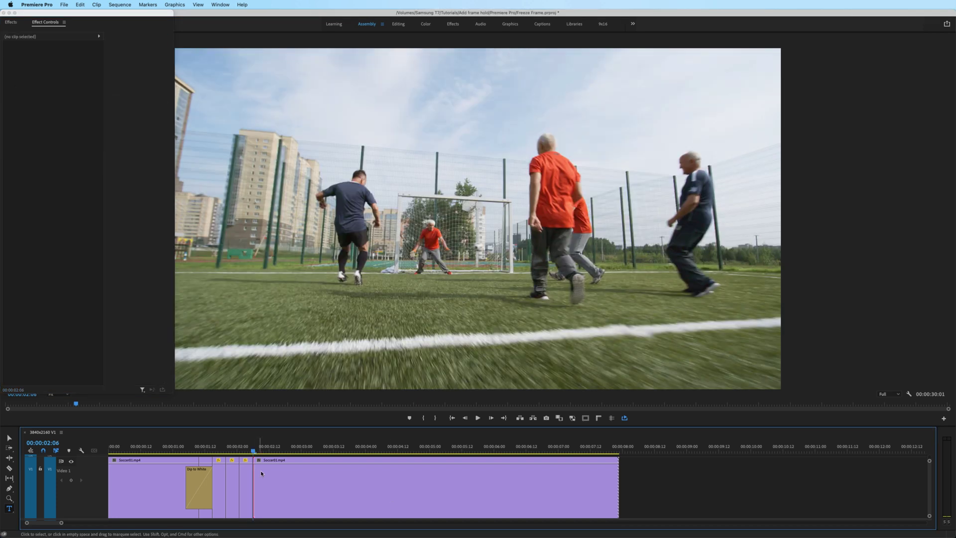
# - Rotate the long soccer clip 15°, then reset its Scale to 100 and Rotation to 0
pyautogui.click(261, 470)
pyautogui.click(59, 91)
pyautogui.write('15')
pyautogui.press('Return')
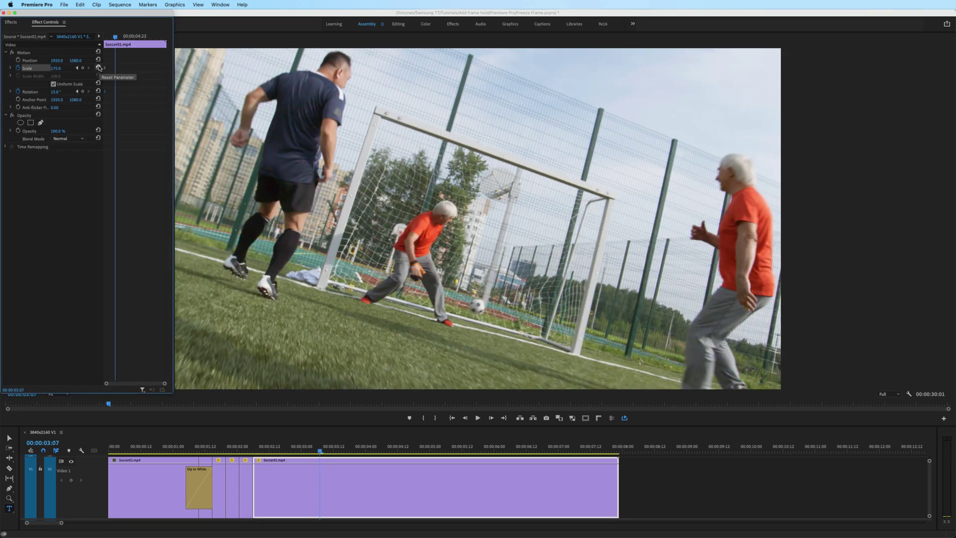
pyautogui.click(99, 68)
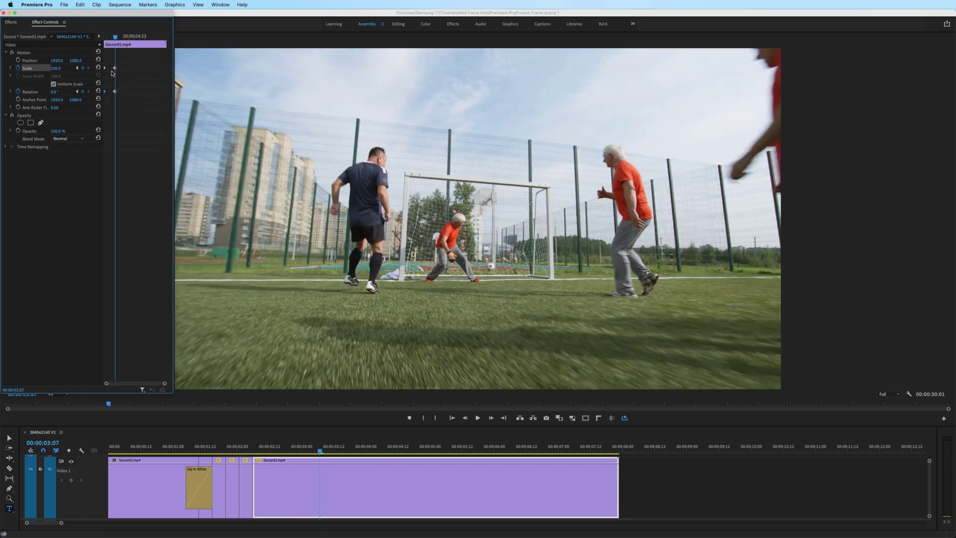
pyautogui.rightClick(115, 92)
pyautogui.press('Escape')
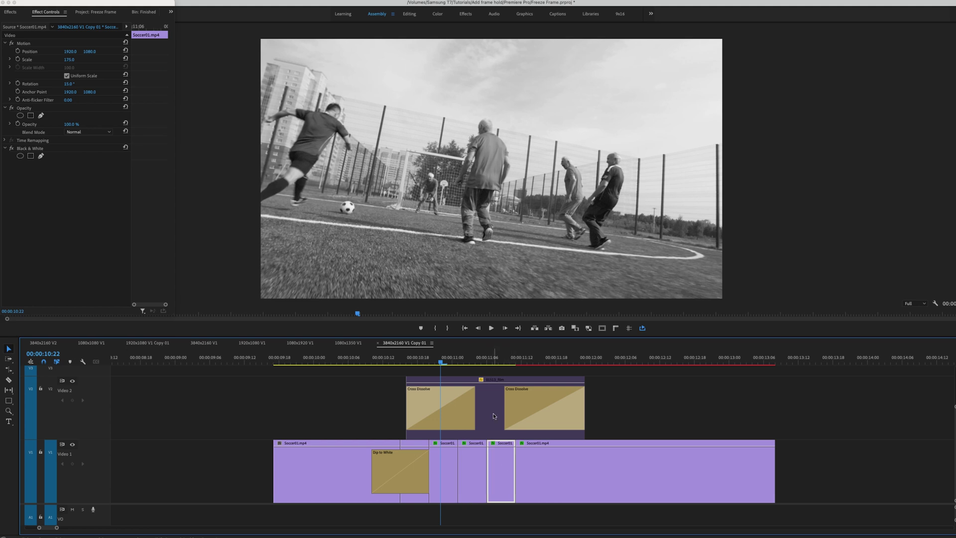
# - Select the film-burn clip on V2 and scrub through its overlay
pyautogui.click(480, 414)
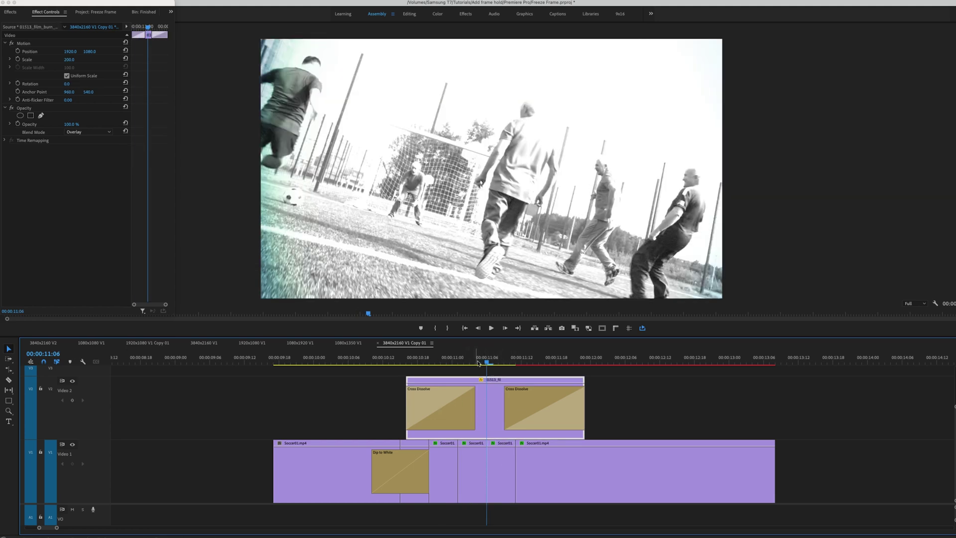
pyautogui.moveTo(478, 363); pyautogui.dragTo(536, 382)
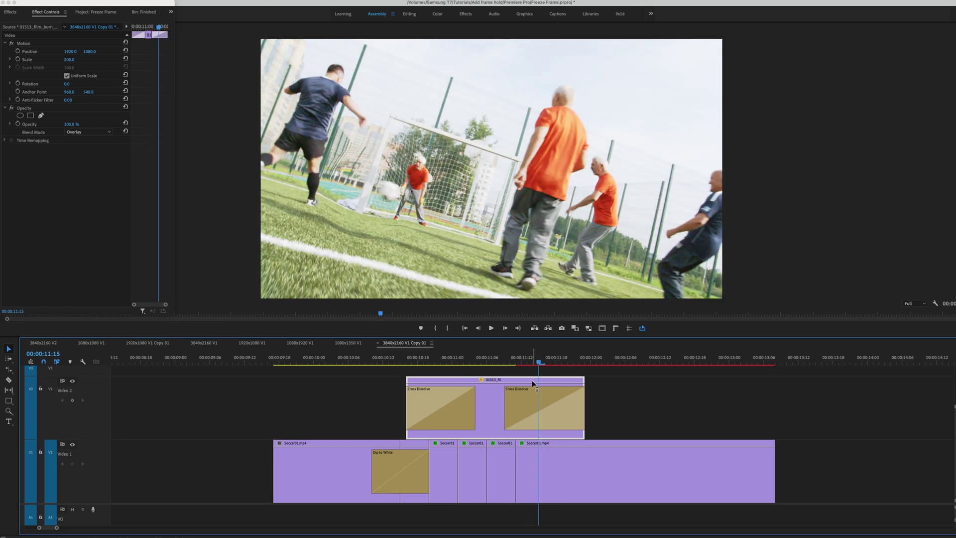